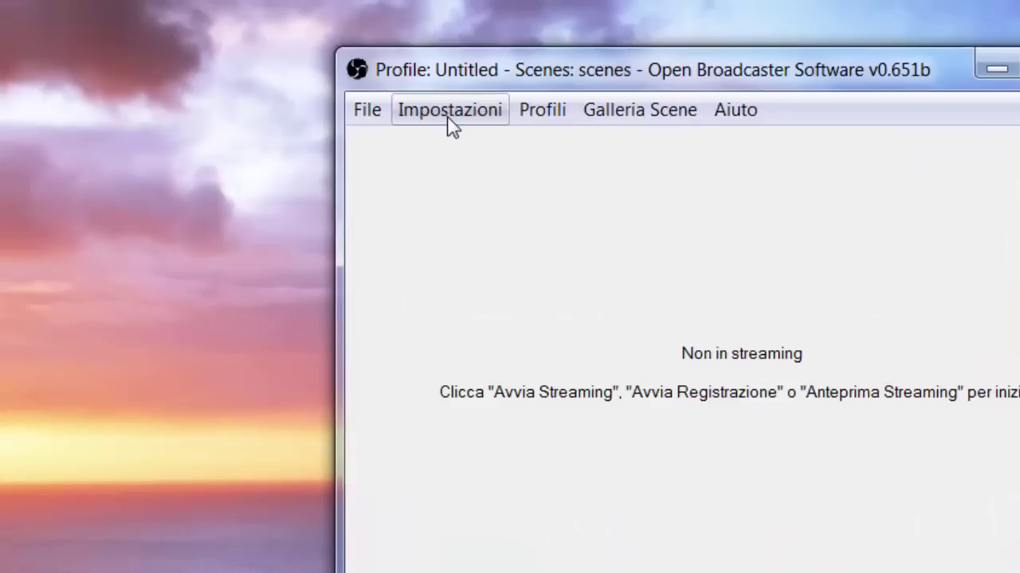
# Set the mode to Solo su file in the Parametri Broadcast settings of Open Broadcaster Software
pyautogui.click(310, 79)
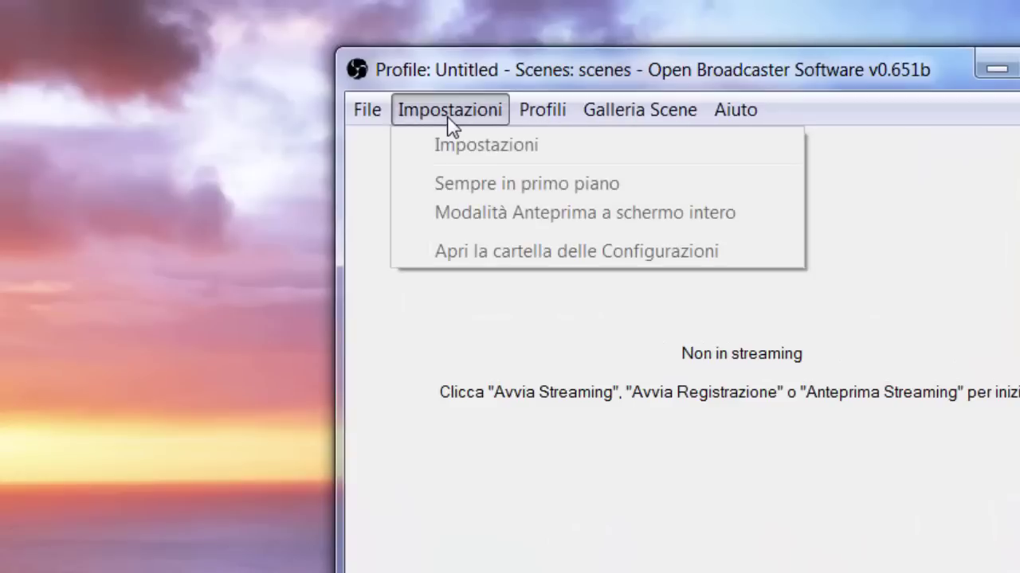
pyautogui.click(507, 151)
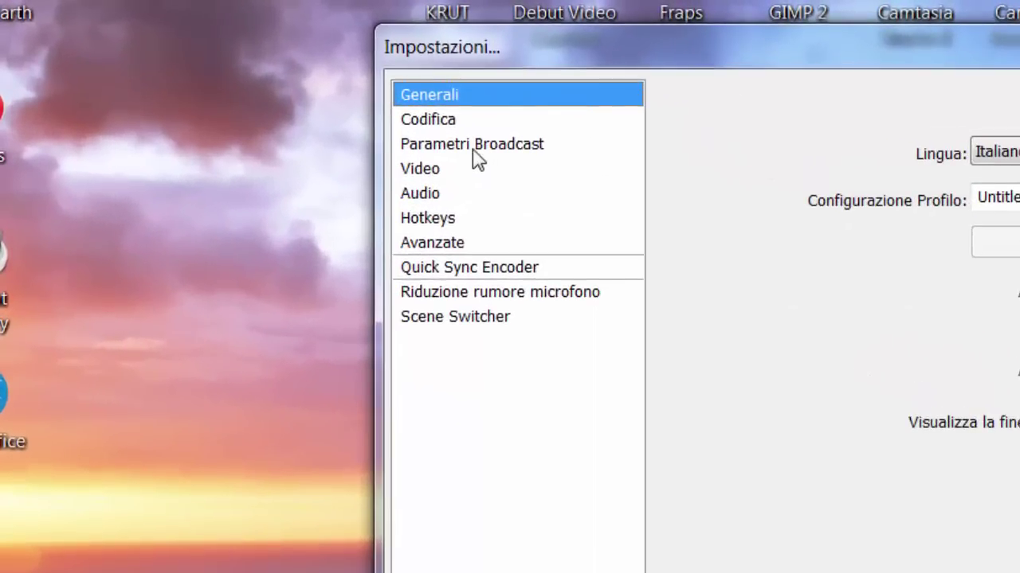
pyautogui.click(421, 129)
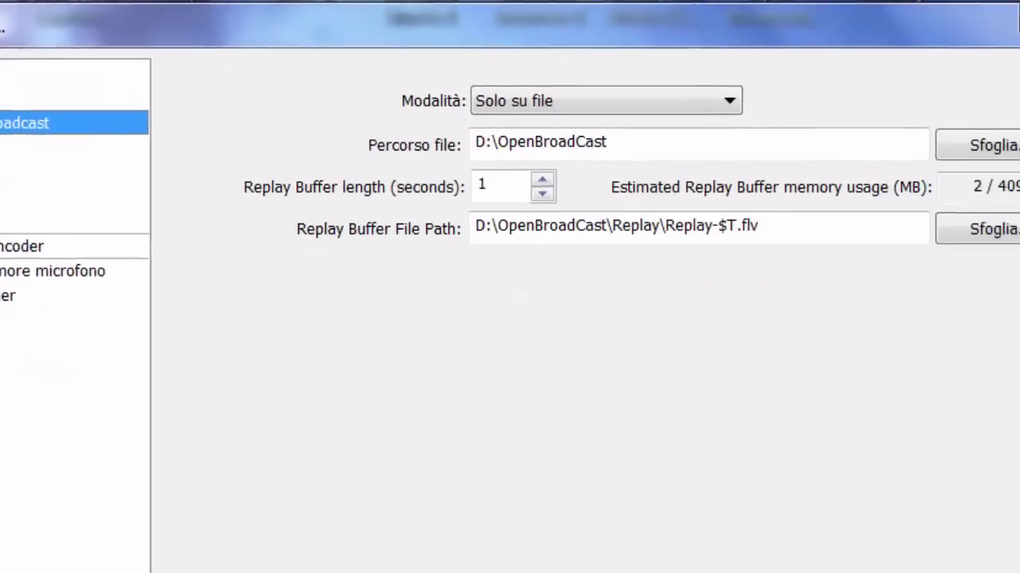
pyautogui.click(641, 107)
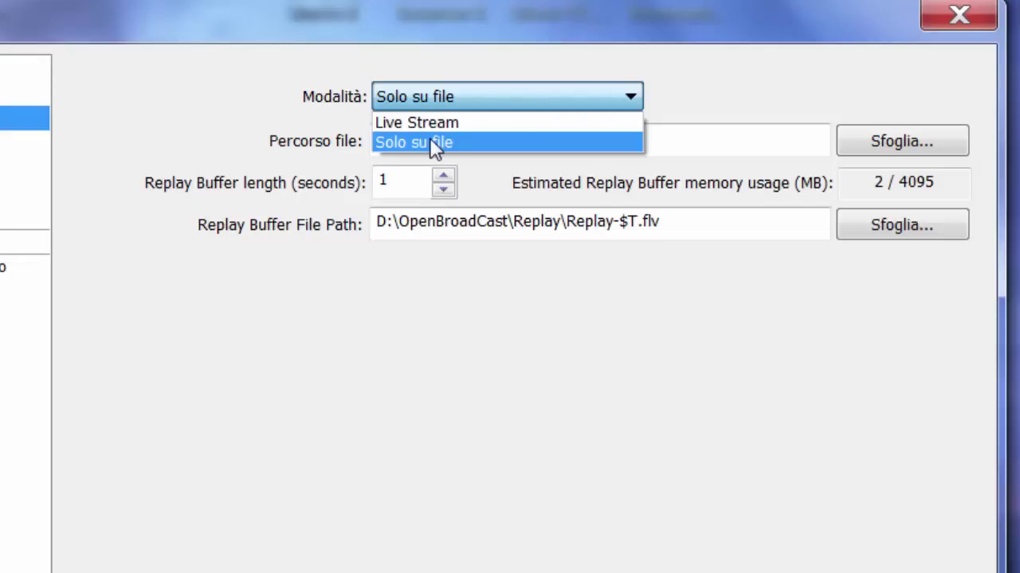
pyautogui.click(431, 144)
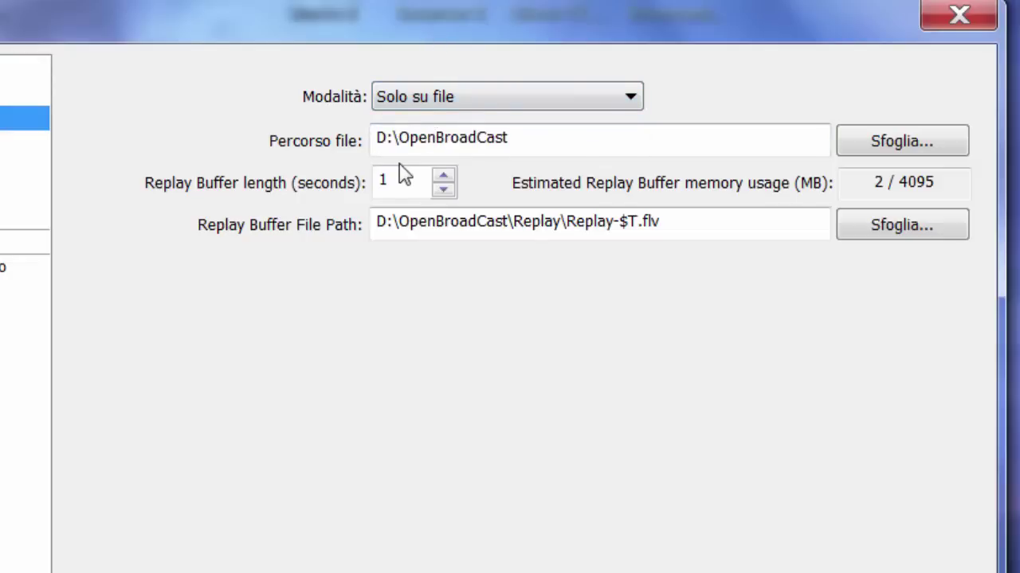
pyautogui.moveTo(424, 150)
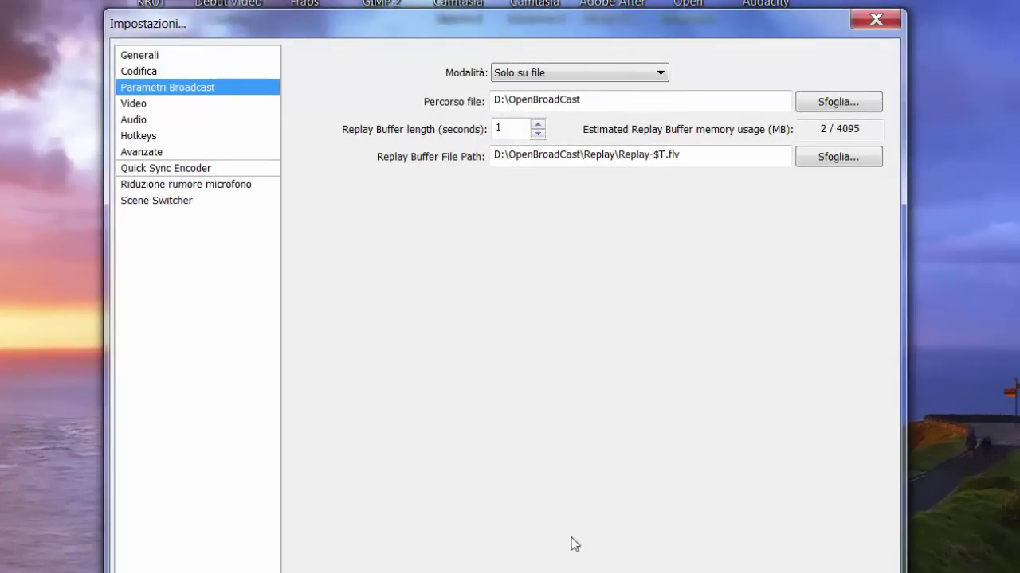
# Save the broadcast configuration changes, review the Video and Audio settings, and accept the settings dialog
pyautogui.click(134, 104)
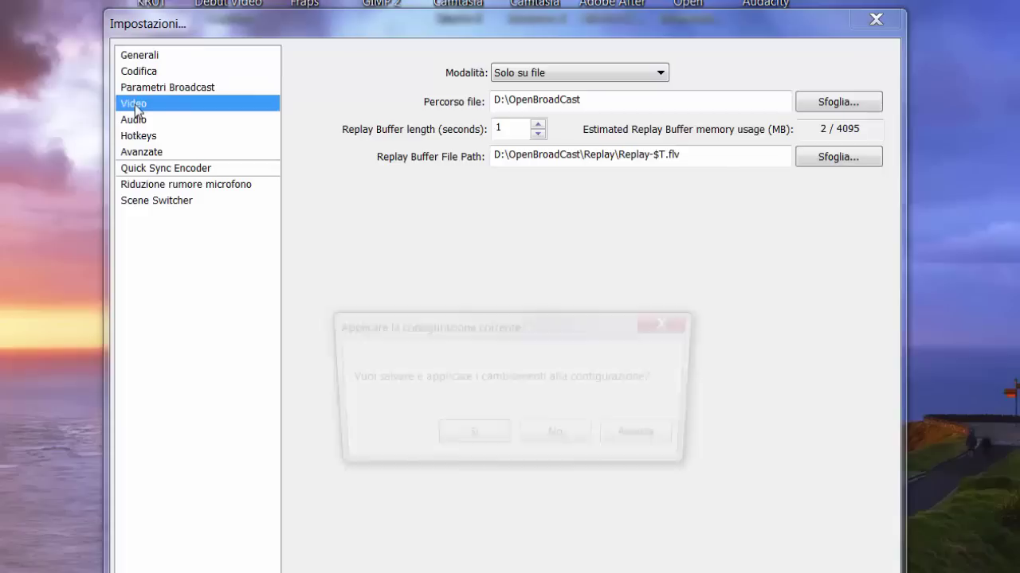
pyautogui.moveTo(475, 332); pyautogui.dragTo(539, 295)
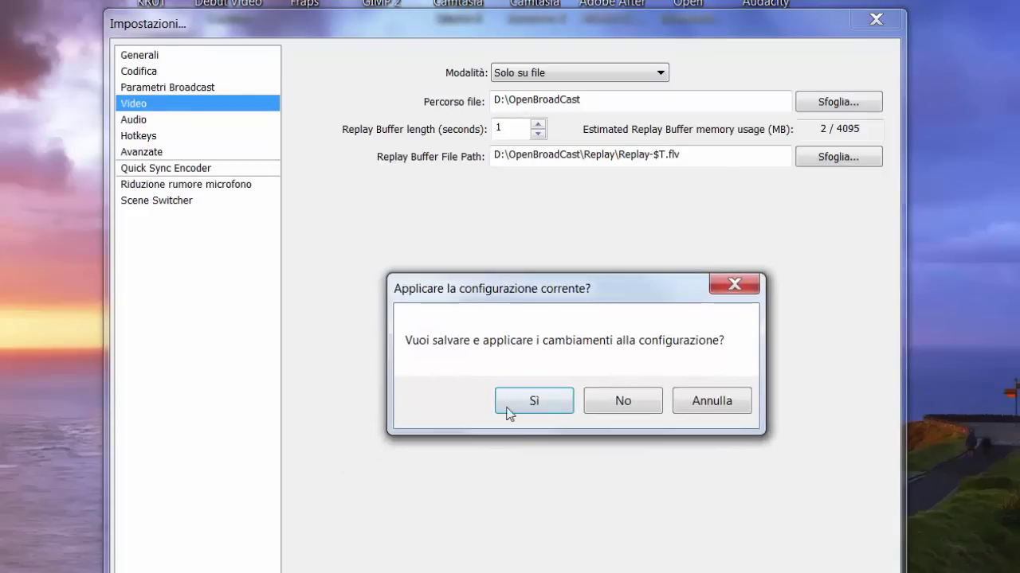
pyautogui.click(535, 407)
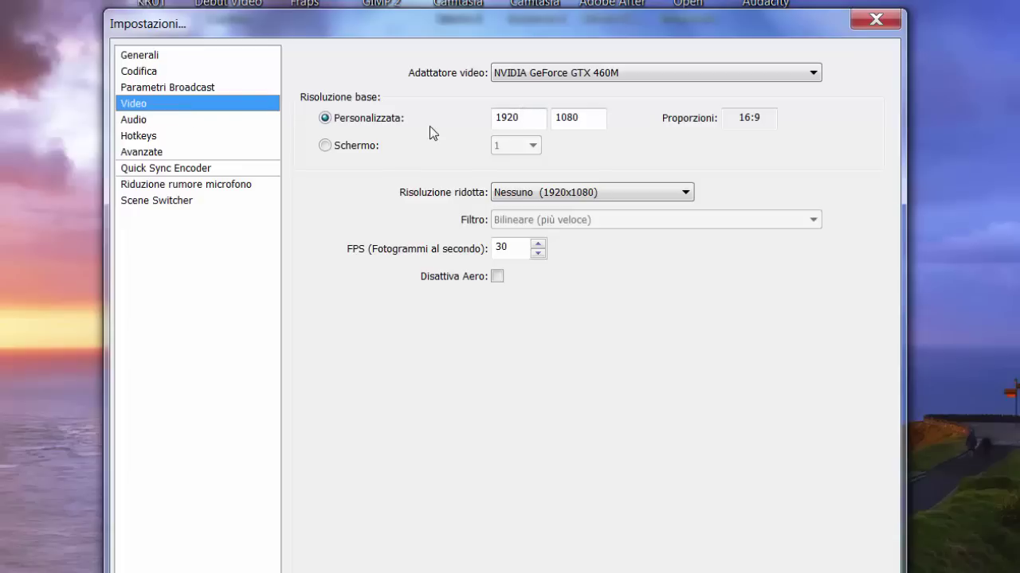
pyautogui.click(135, 123)
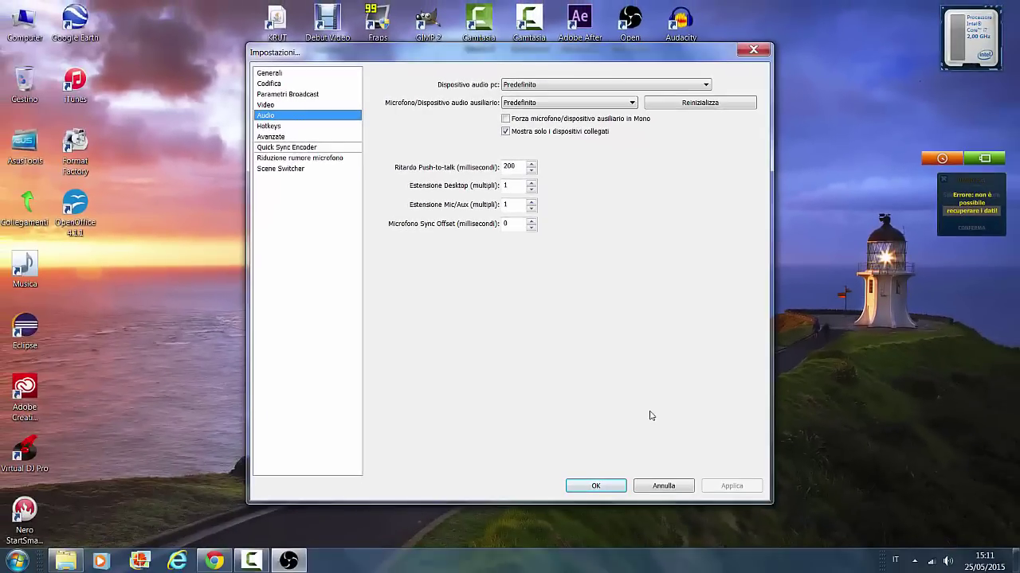
pyautogui.click(595, 486)
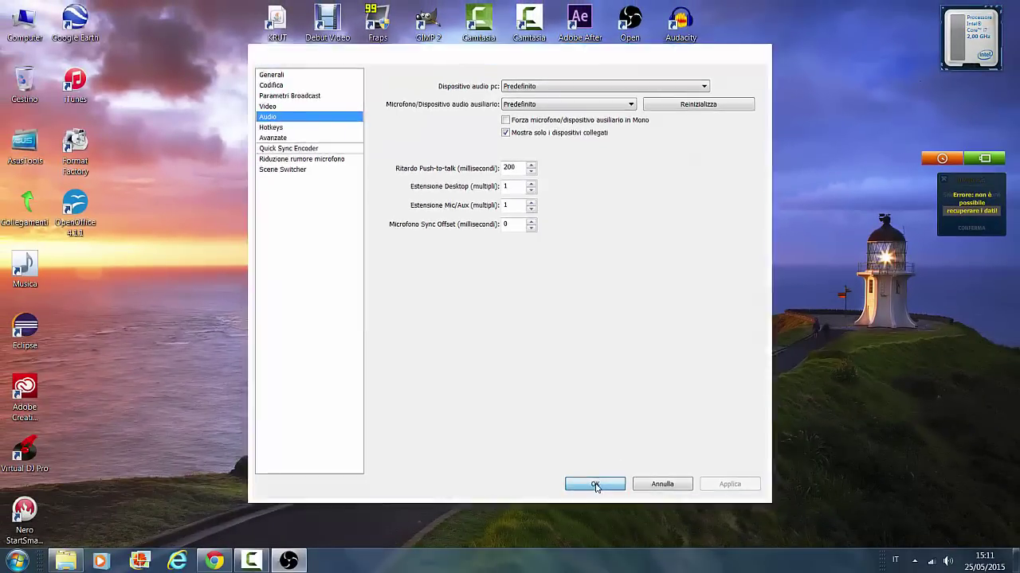
pyautogui.moveTo(400, 84); pyautogui.dragTo(438, 89)
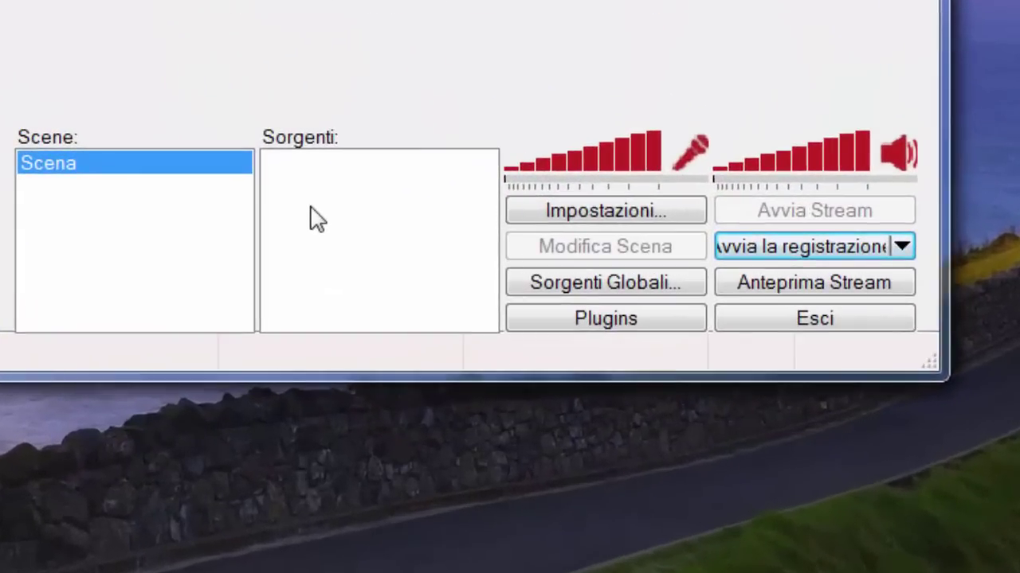
# Add a screen capture source named Desktop to the scene with its default capture options
pyautogui.rightClick(317, 220)
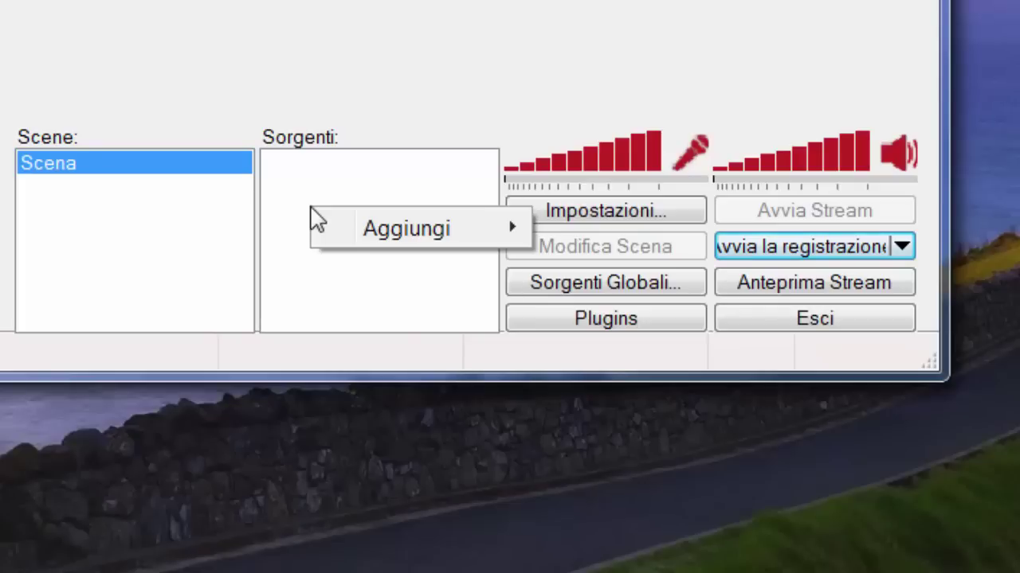
pyautogui.moveTo(414, 244)
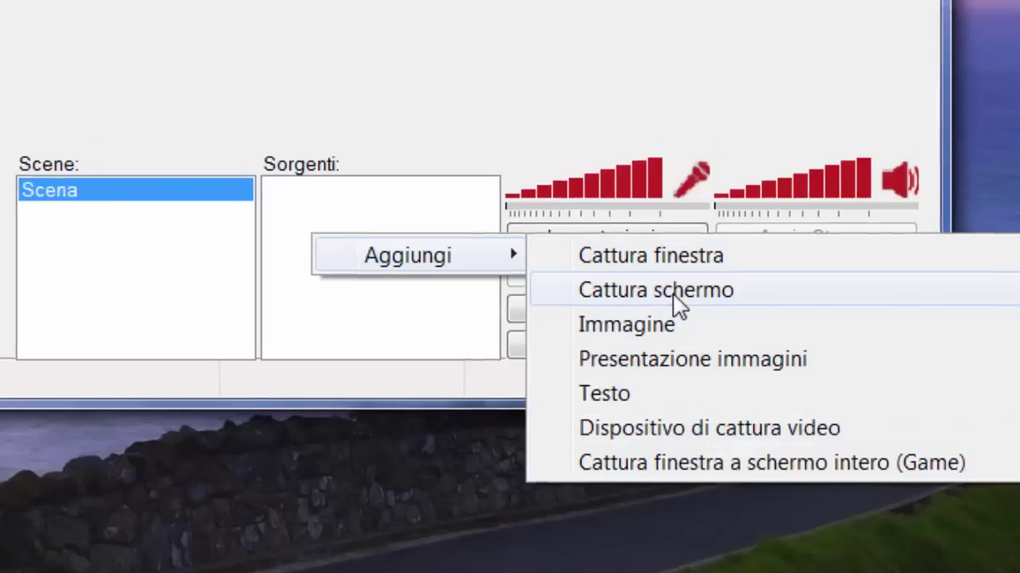
pyautogui.click(677, 267)
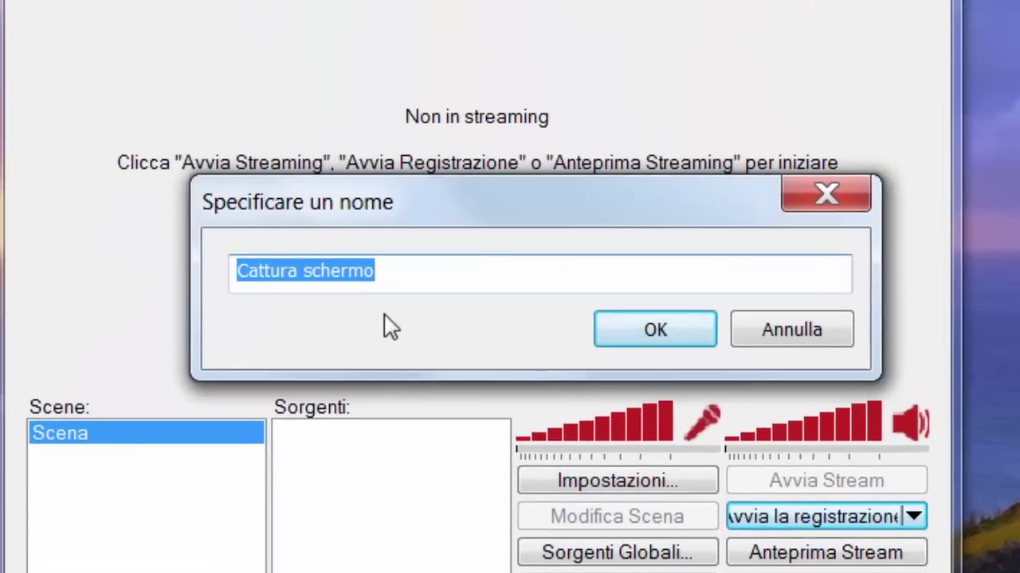
pyautogui.write('Desktop')
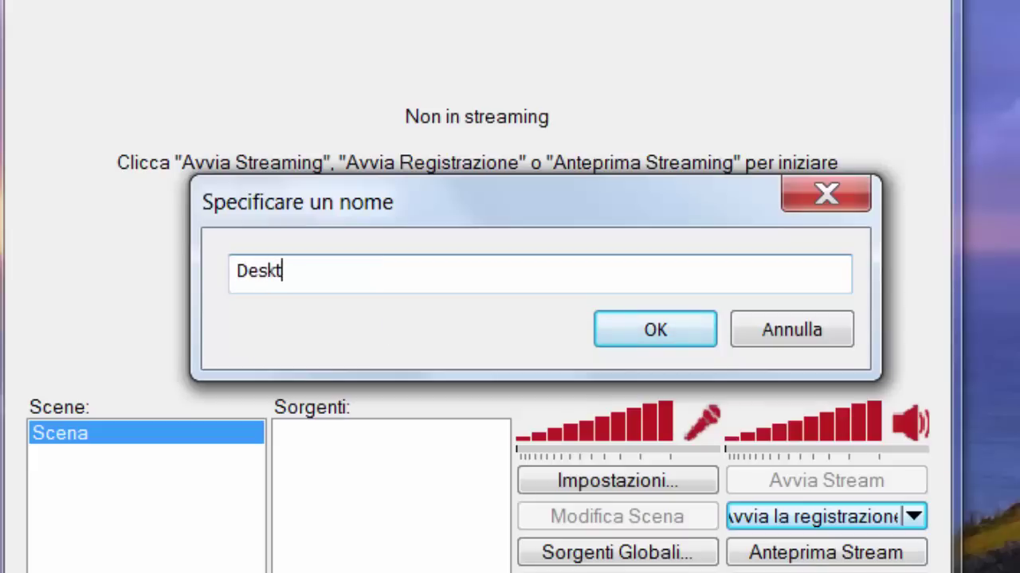
pyautogui.click(654, 330)
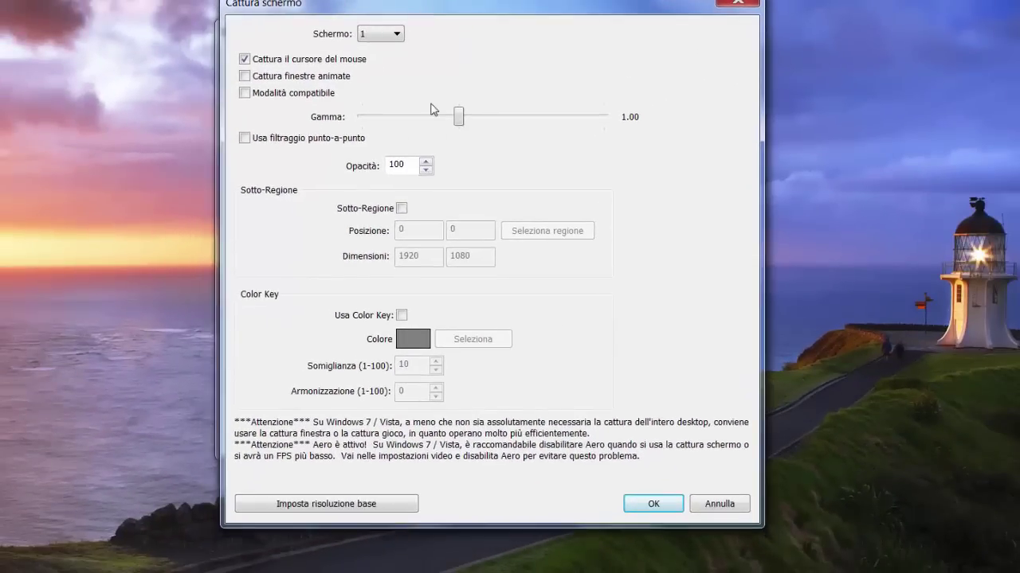
pyautogui.click(654, 506)
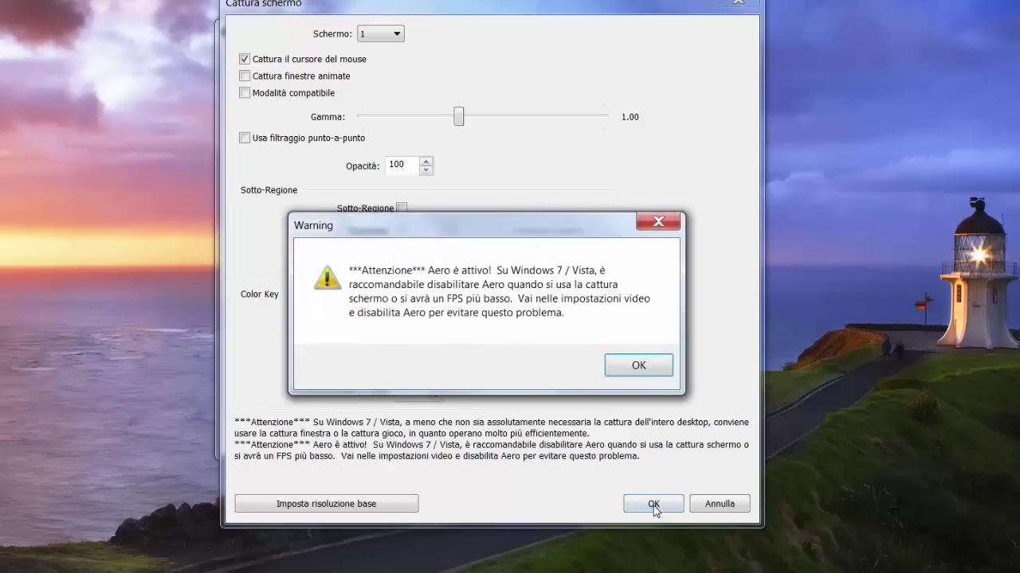
pyautogui.click(645, 371)
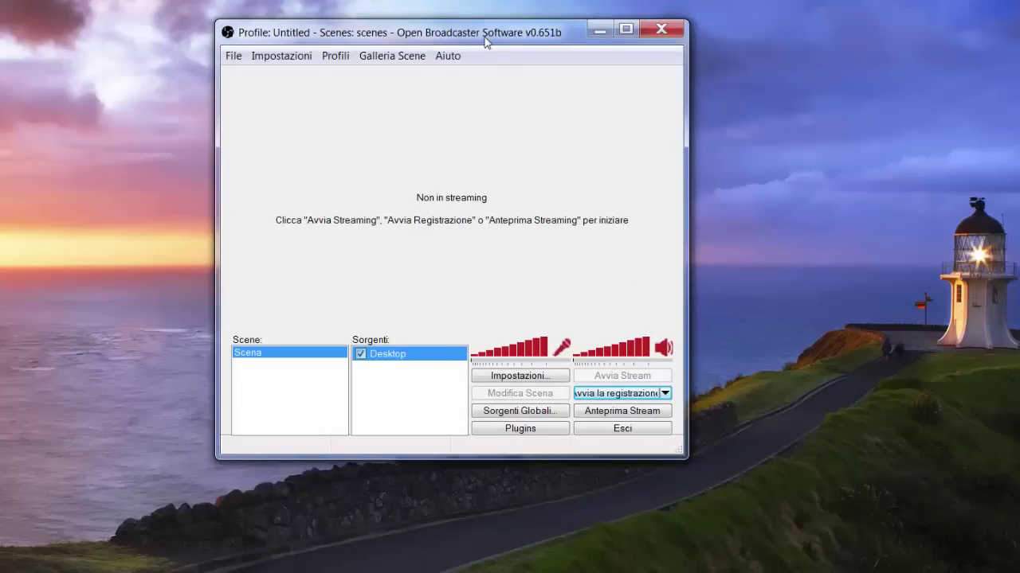
pyautogui.moveTo(452, 40); pyautogui.dragTo(455, 29)
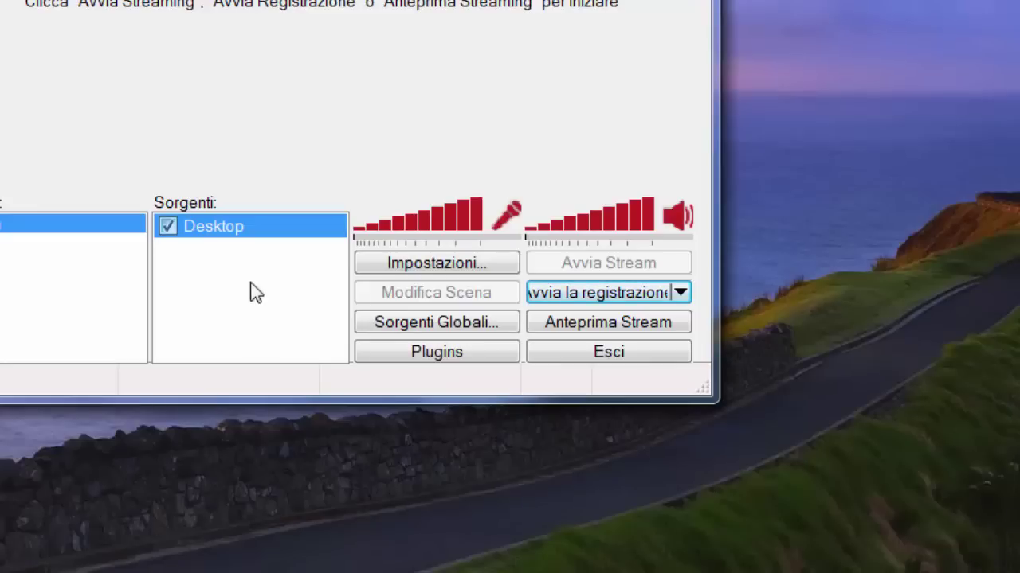
# Add a video capture device source named webcam to the scene, using the USB2.0 UVC 2M WebCam device
pyautogui.rightClick(213, 287)
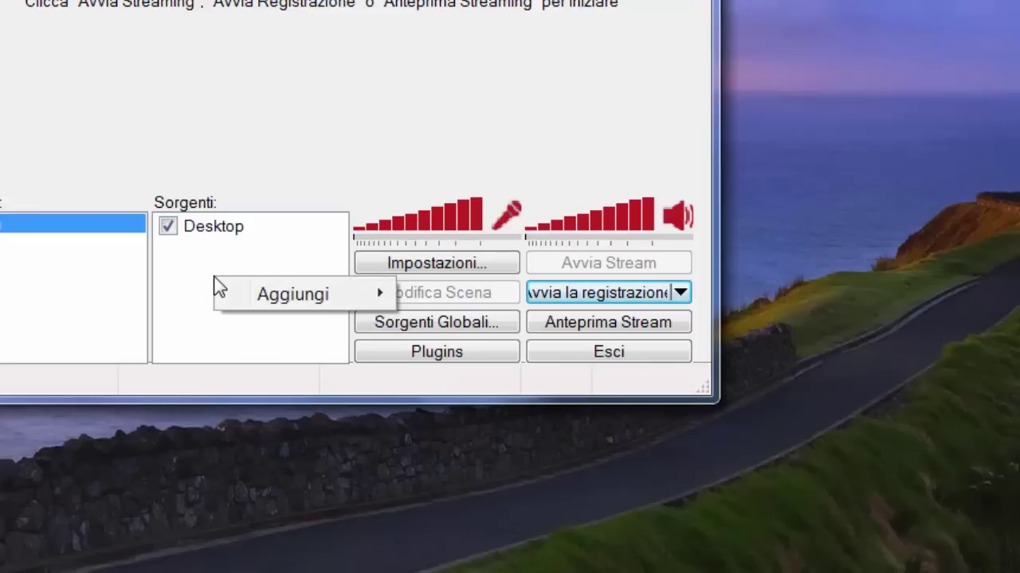
pyautogui.moveTo(282, 291)
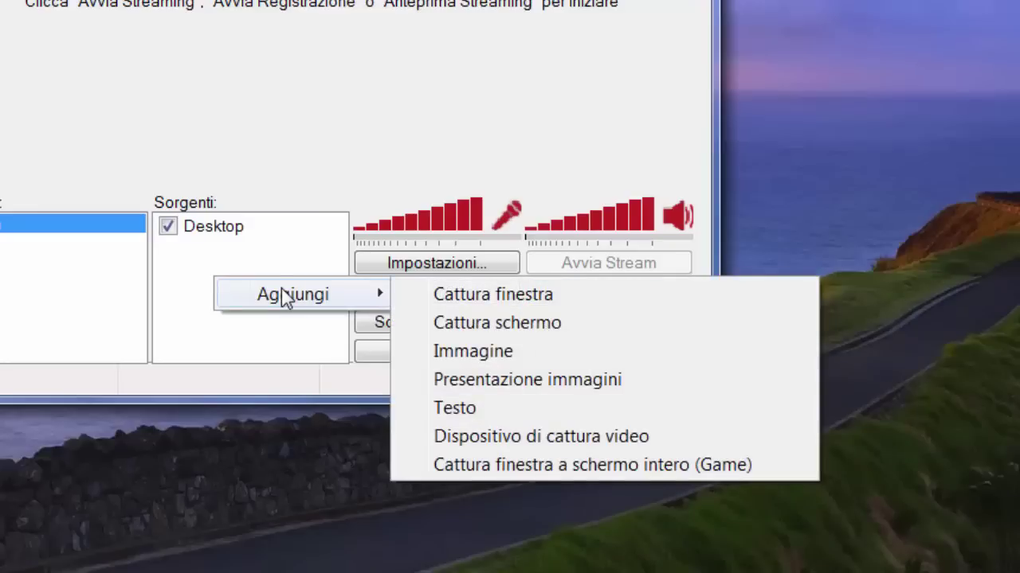
pyautogui.click(262, 249)
pyautogui.rightClick(262, 248)
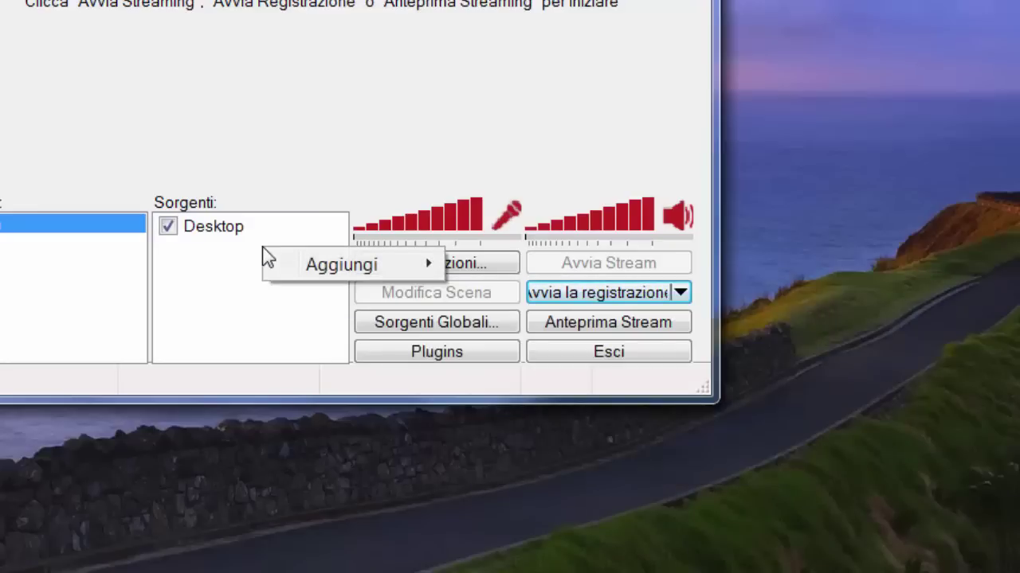
pyautogui.moveTo(341, 272)
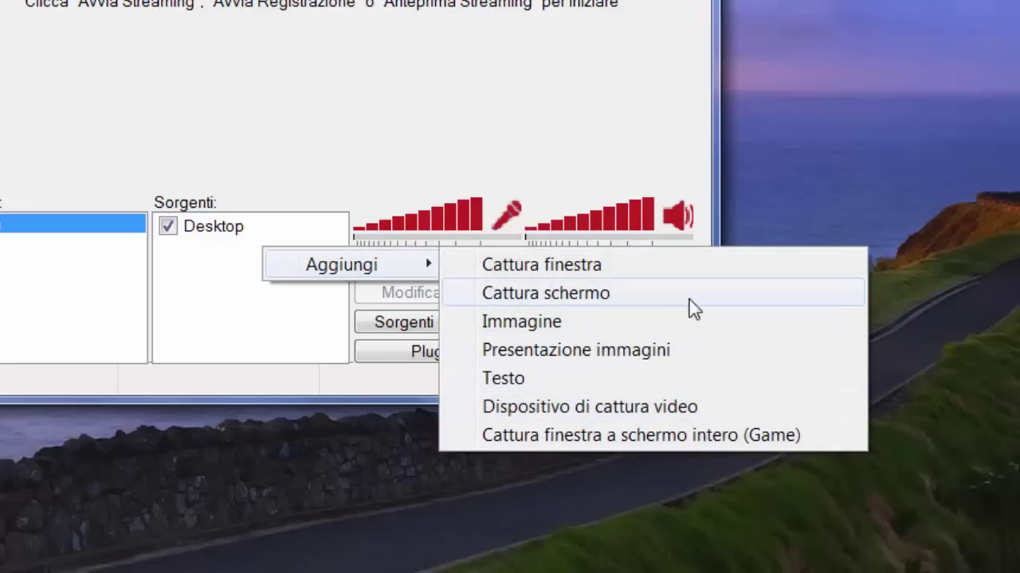
pyautogui.click(589, 408)
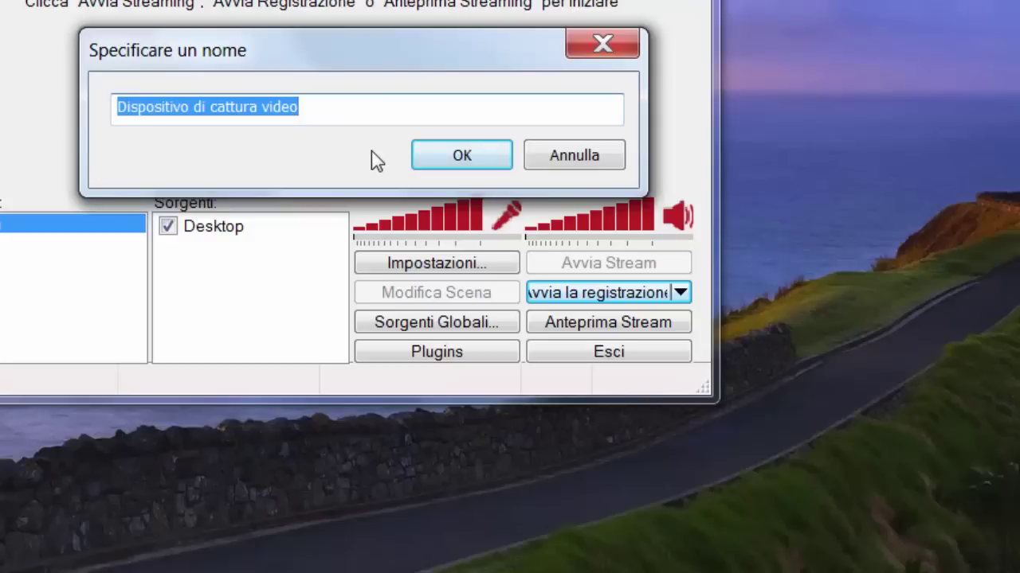
pyautogui.write('webcam')
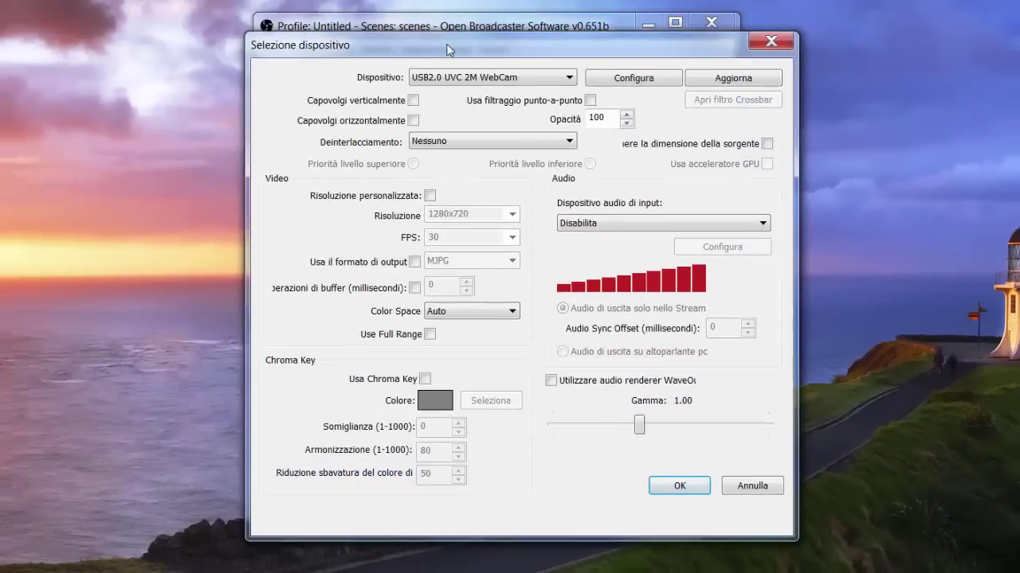
pyautogui.moveTo(447, 50); pyautogui.dragTo(317, 16)
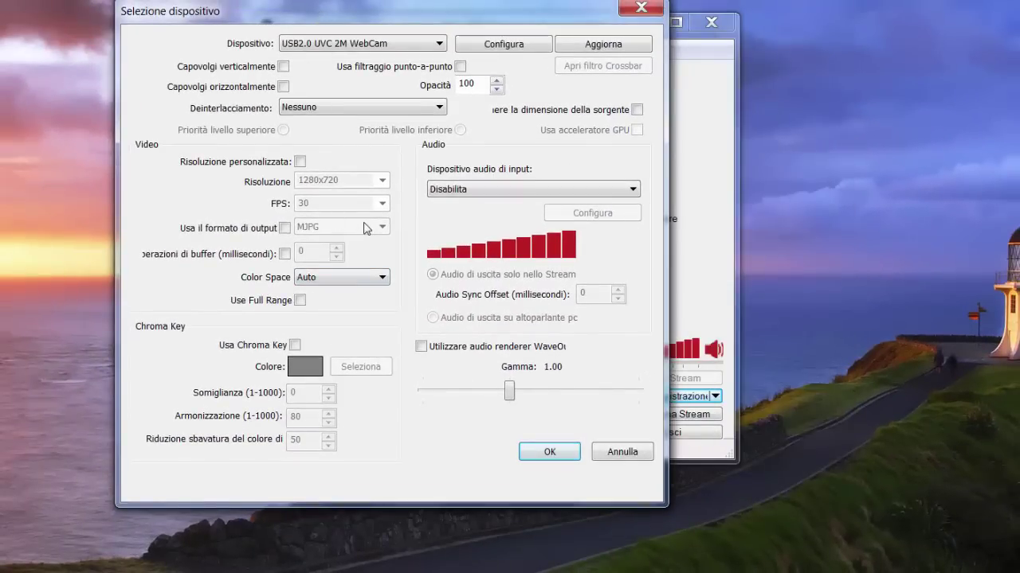
pyautogui.click(546, 452)
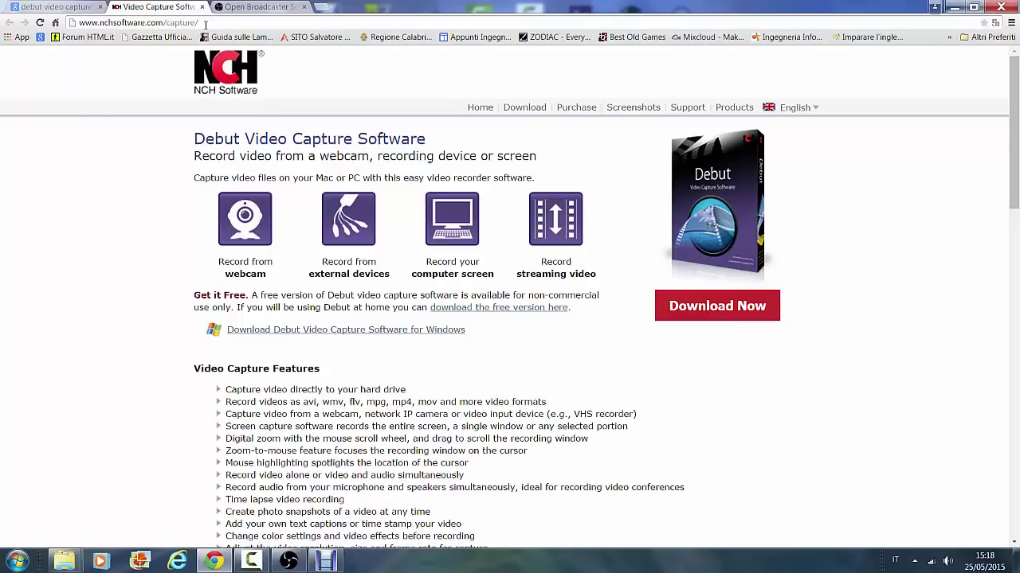
# Switch from the browser to Debut Video Capture Software and move its expired-trial notice aside
pyautogui.click(955, 8)
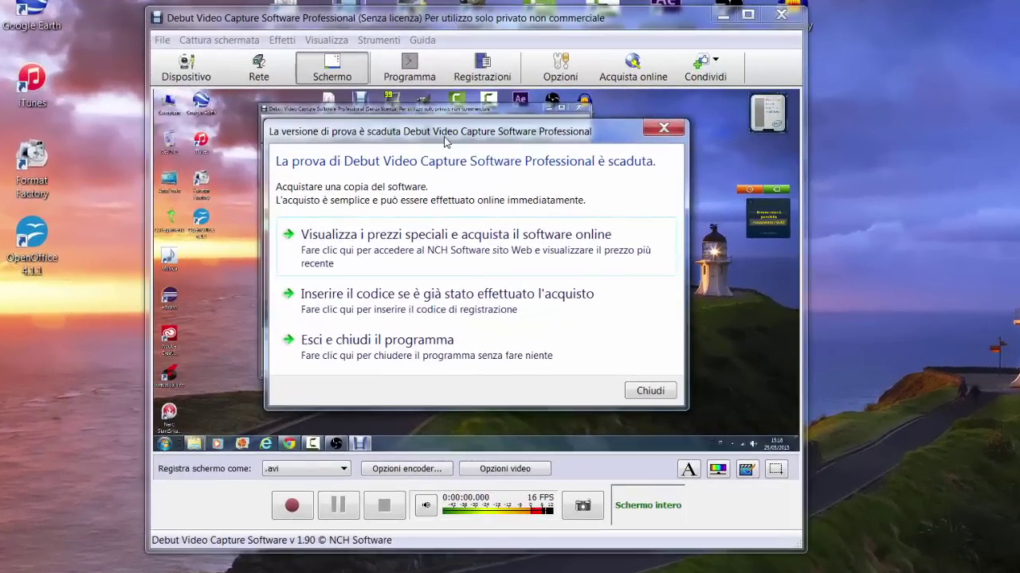
pyautogui.moveTo(444, 141); pyautogui.dragTo(915, 241)
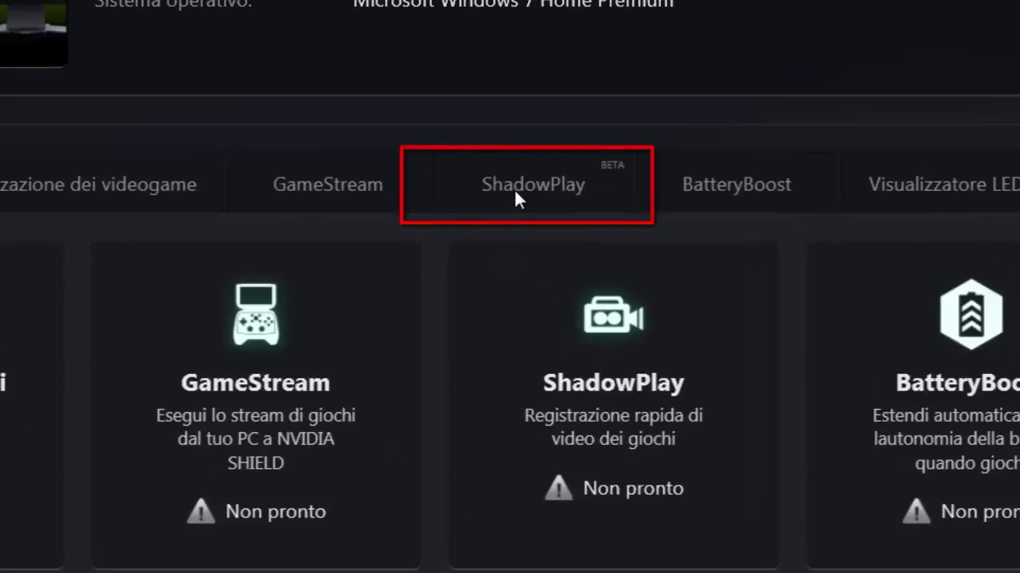
# Open the ShadowPlay section to view NVIDIA's game recording feature
pyautogui.click(542, 182)
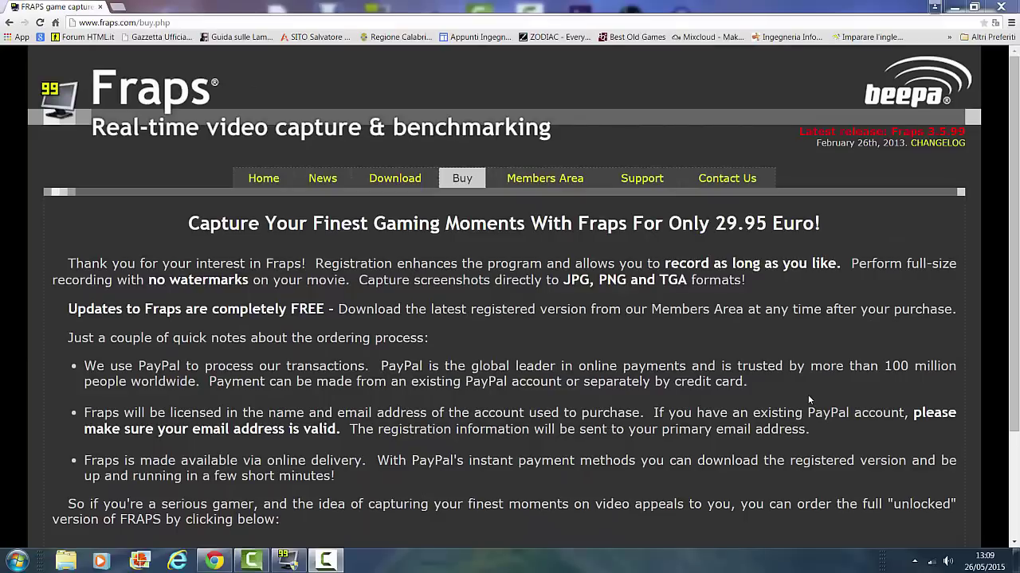
# Switch from the browser to Fraps, reposition its window and show the General settings
pyautogui.click(955, 6)
pyautogui.click(286, 561)
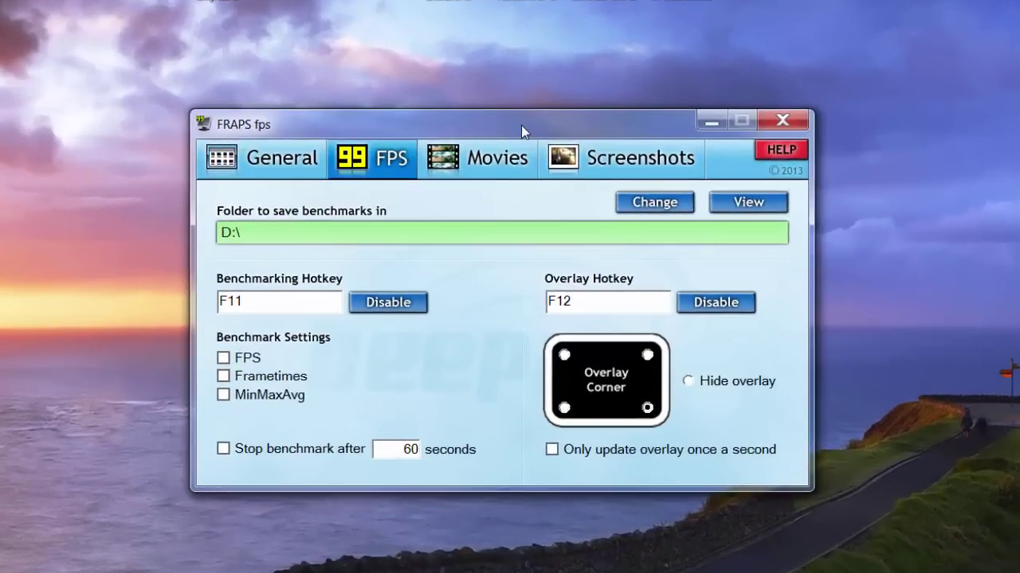
pyautogui.moveTo(520, 125); pyautogui.dragTo(481, 107)
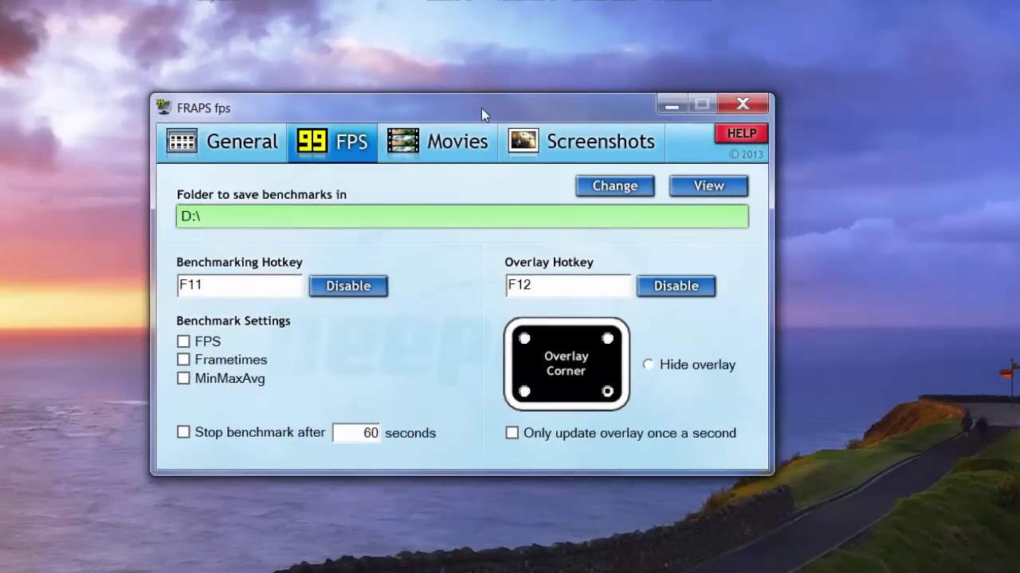
pyautogui.click(248, 142)
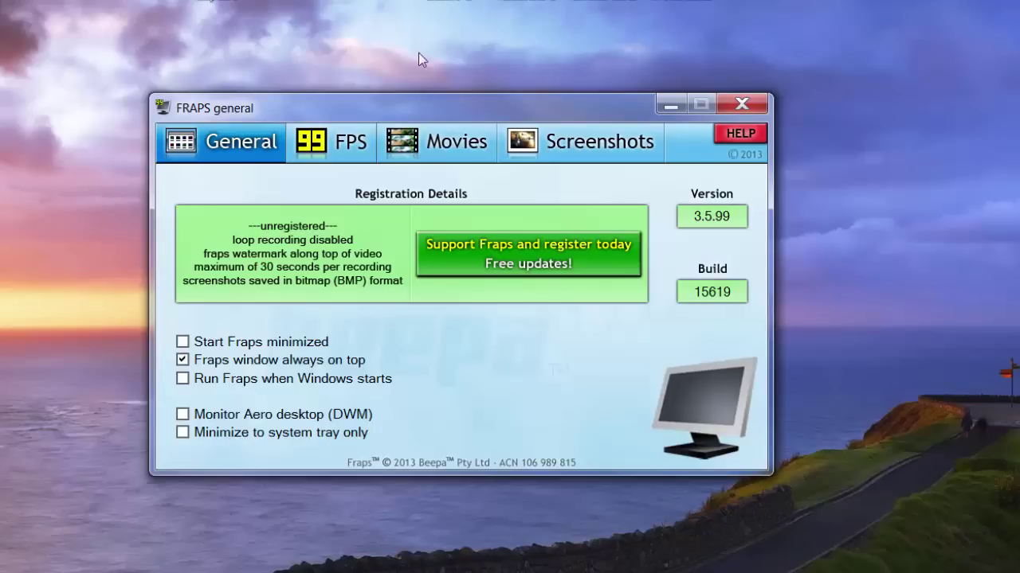
# Enable Monitor Aero desktop (DWM) in the Fraps general settings
pyautogui.moveTo(458, 117)
pyautogui.mouseDown()
pyautogui.moveTo(518, 116)
pyautogui.moveTo(470, 126)
pyautogui.moveTo(465, 117)
pyautogui.mouseUp()
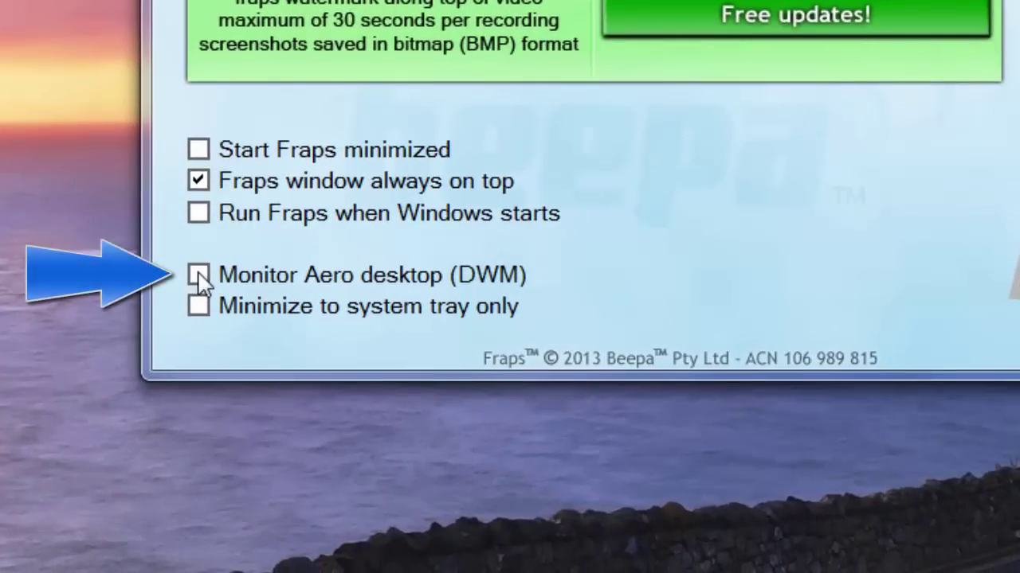
pyautogui.click(199, 276)
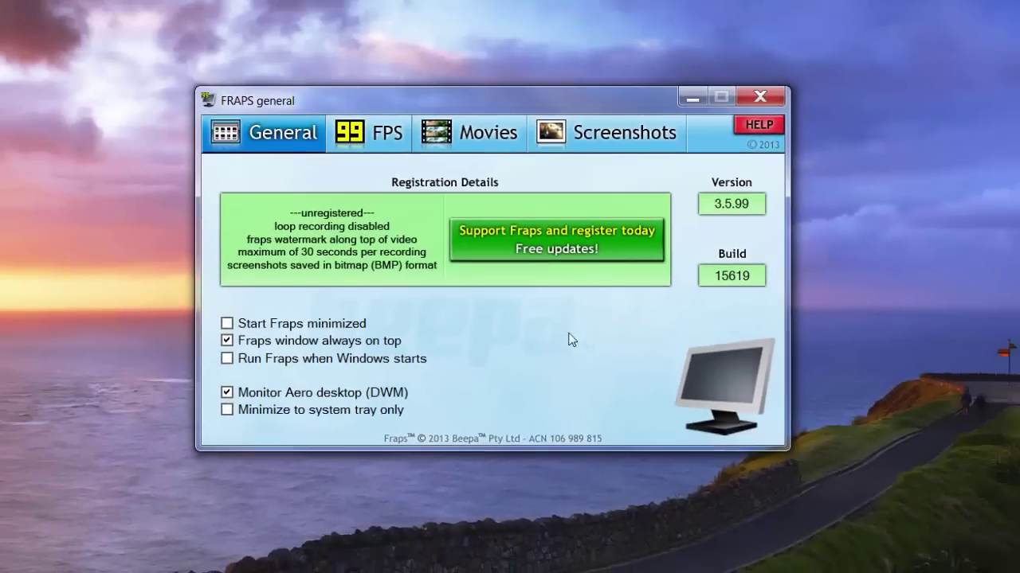
# Examine the Fraps movie settings, especially the video capture hotkey
pyautogui.click(482, 137)
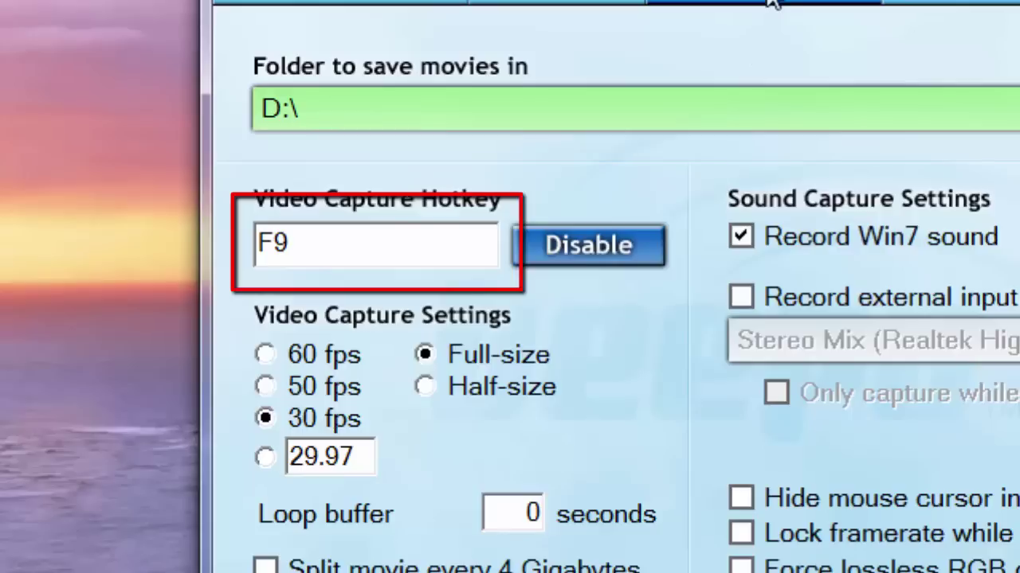
pyautogui.moveTo(264, 249); pyautogui.dragTo(300, 248)
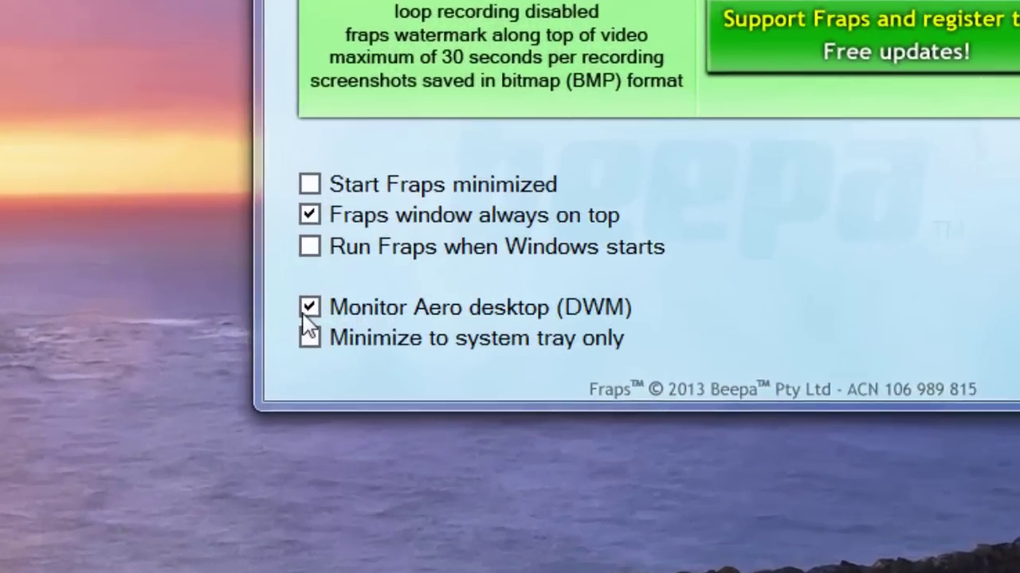
# Turn off Monitor Aero desktop (DWM) in the general settings and minimize the Fraps window
pyautogui.click(308, 309)
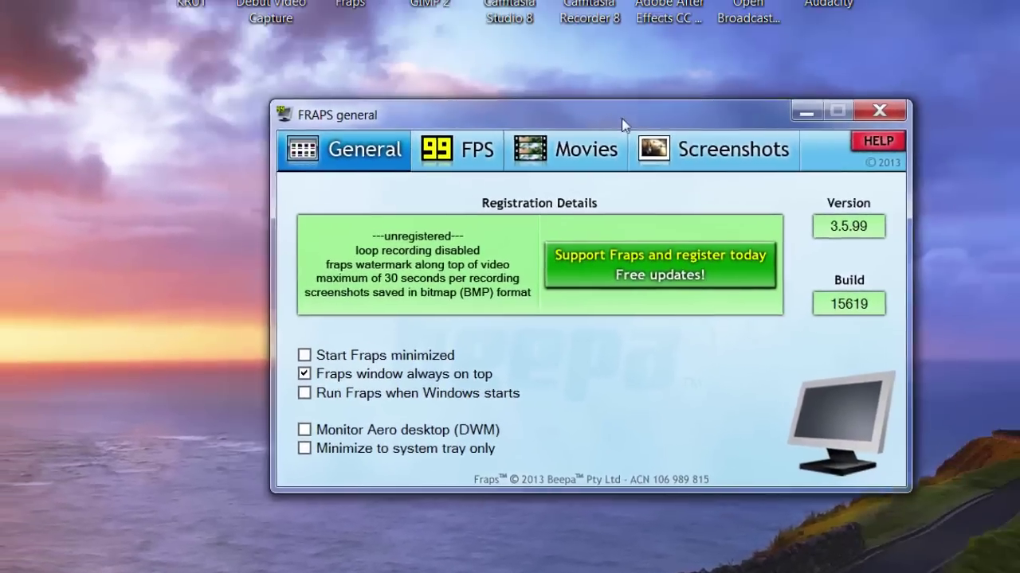
pyautogui.moveTo(621, 124)
pyautogui.mouseDown()
pyautogui.moveTo(570, 133)
pyautogui.moveTo(603, 117)
pyautogui.mouseUp()
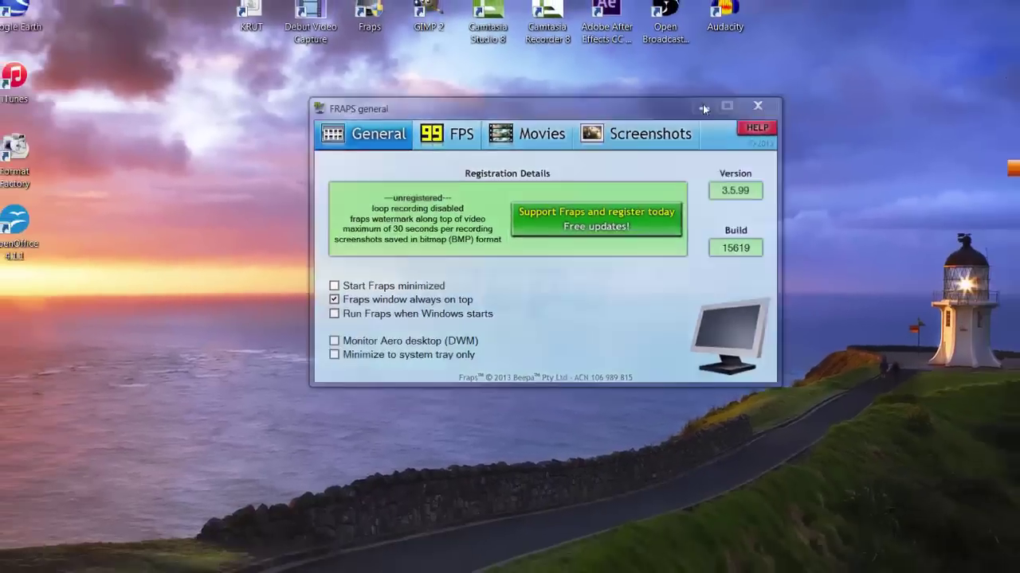
pyautogui.click(800, 106)
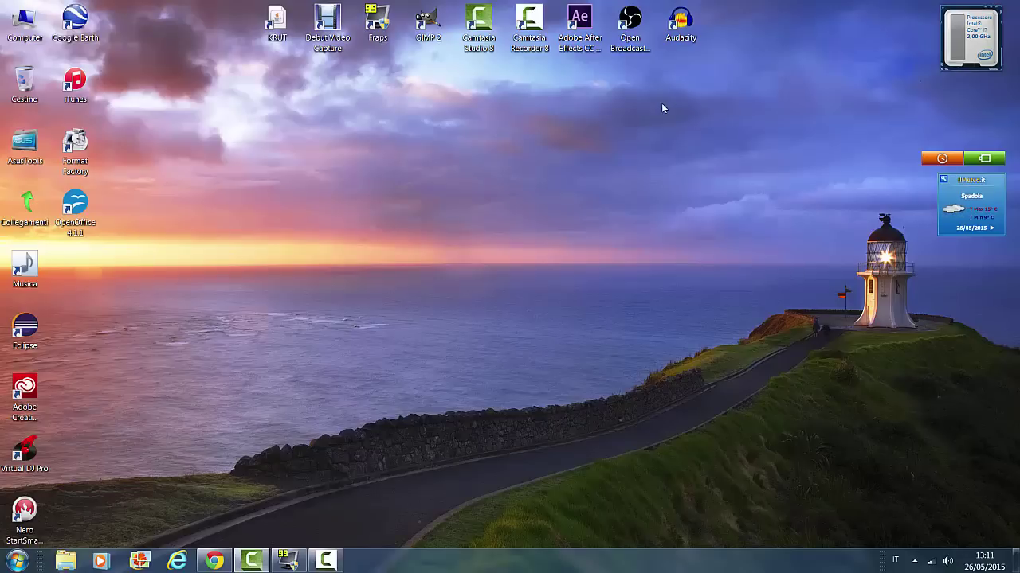
pyautogui.press('F9')
pyautogui.click(288, 561)
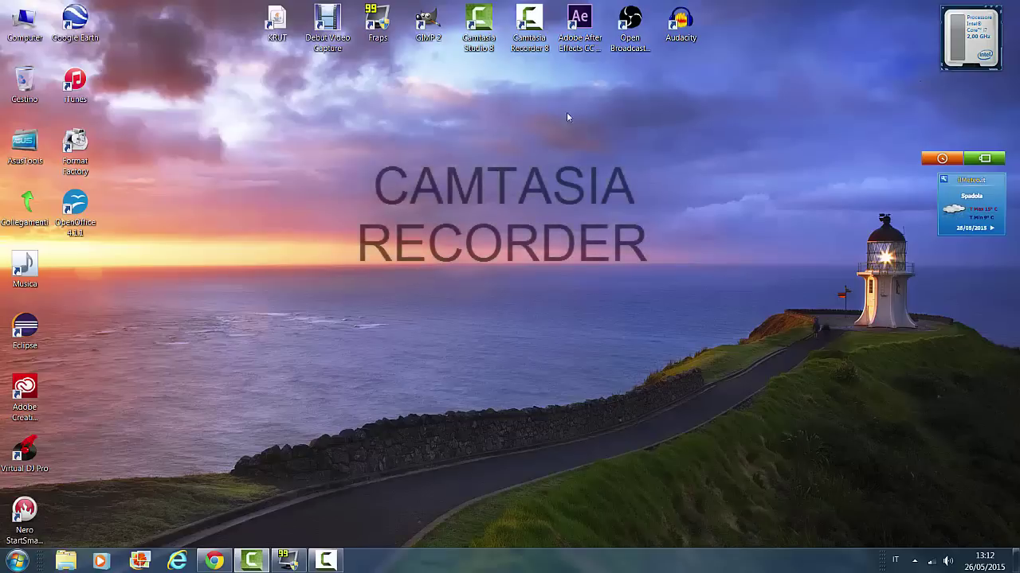
# Show the Camtasia Recorder window, minimize it and switch to TechSmith's Camtasia page in the browser
pyautogui.click(325, 560)
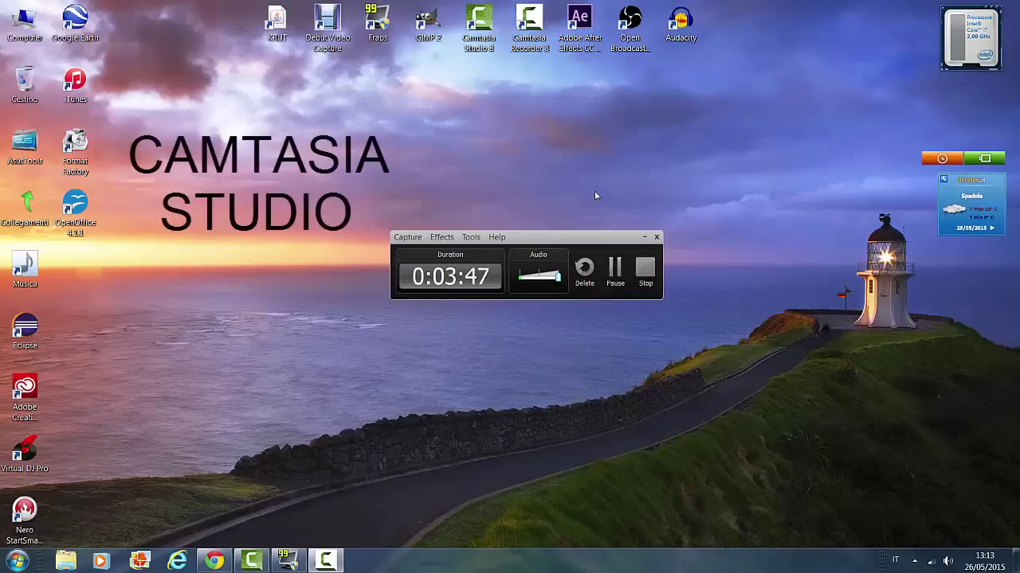
pyautogui.click(644, 236)
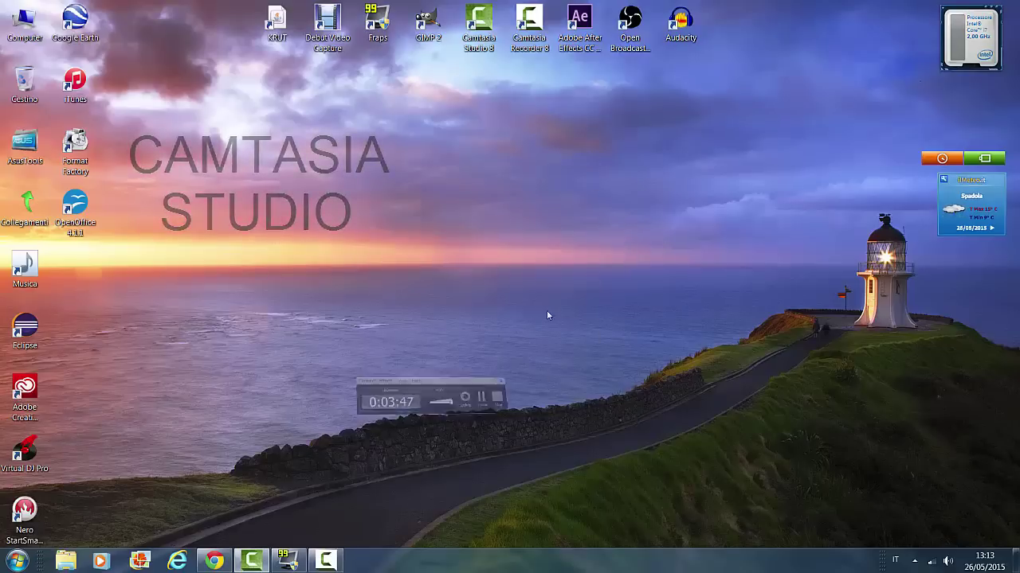
pyautogui.click(215, 562)
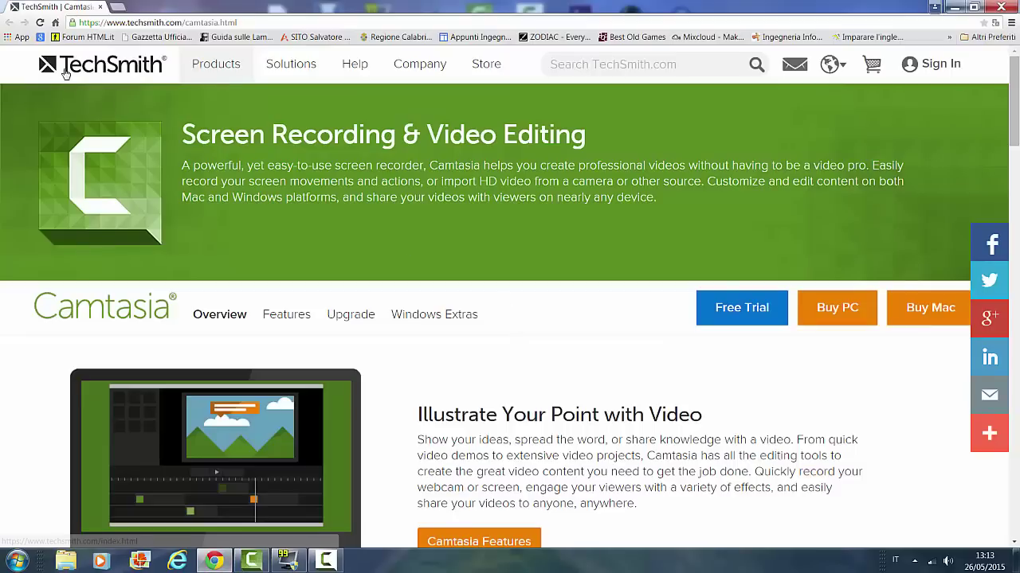